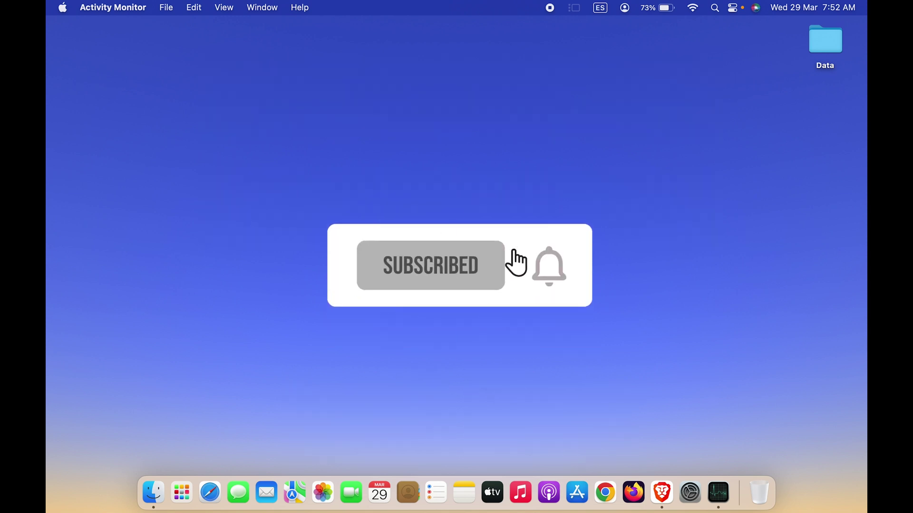
# Restore the minimized Activity Monitor window from the Dock to its CPU process list.
pyautogui.click(719, 492)
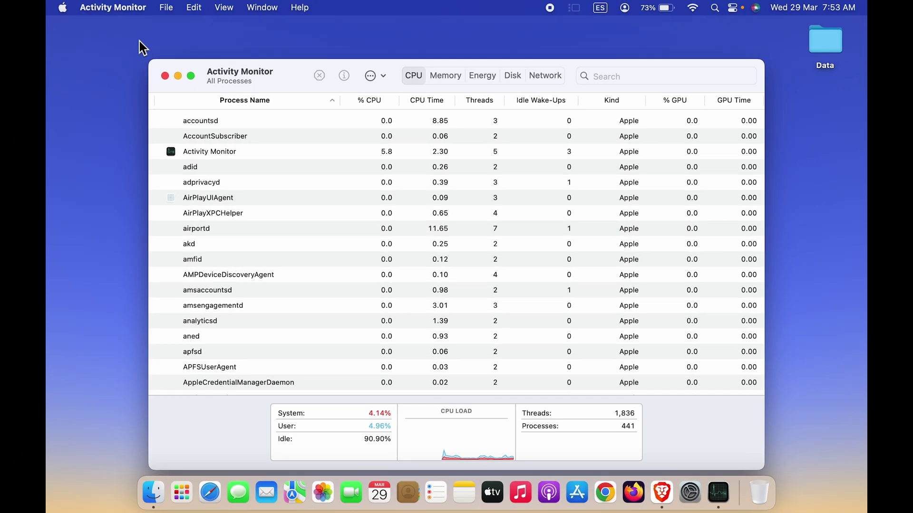
# Quit Activity Monitor from its menu-bar app menu.
pyautogui.click(113, 7)
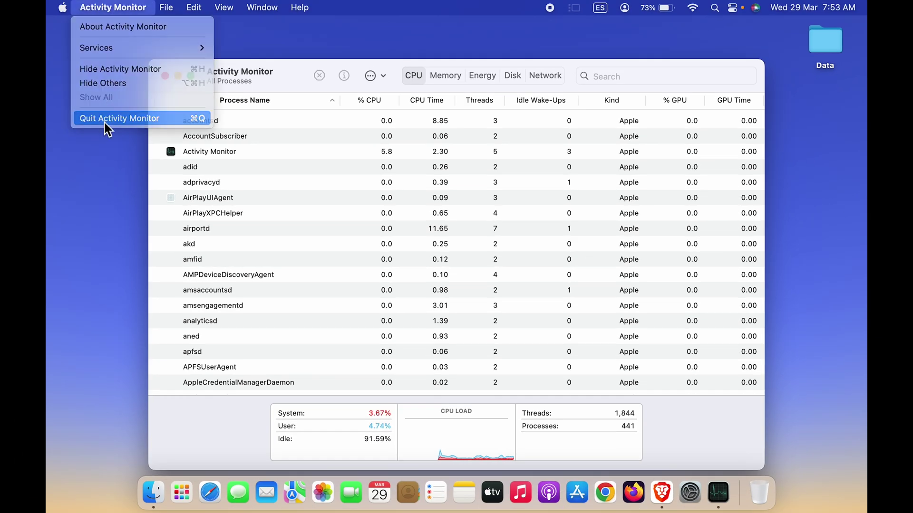
pyautogui.click(120, 119)
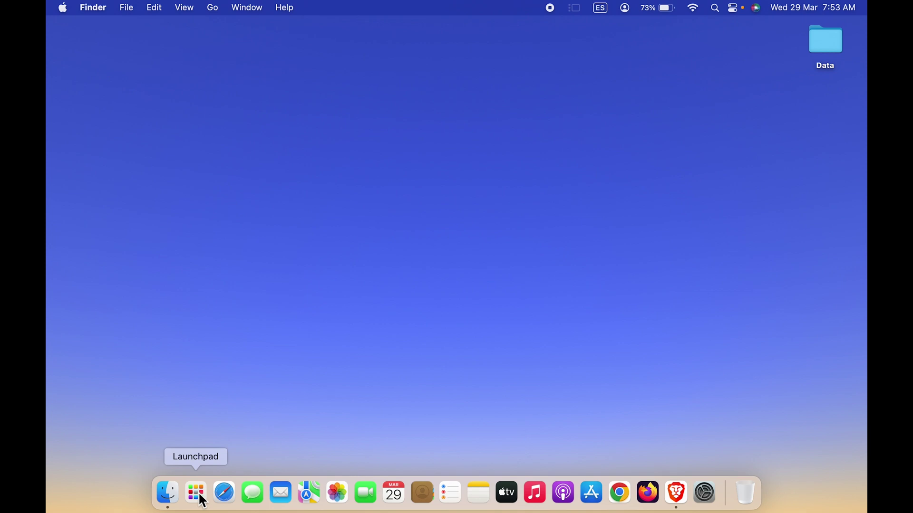
# Launch Activity Monitor from Launchpad's Other folder.
pyautogui.click(197, 492)
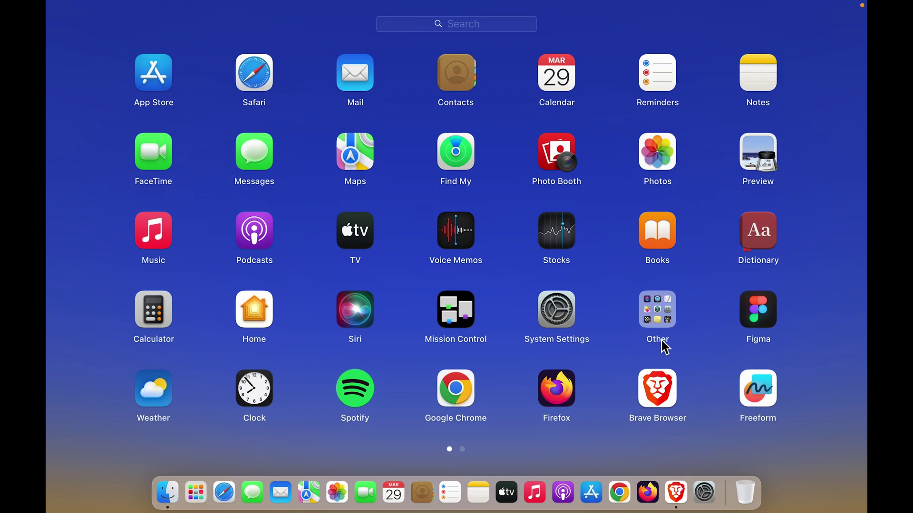
pyautogui.click(656, 318)
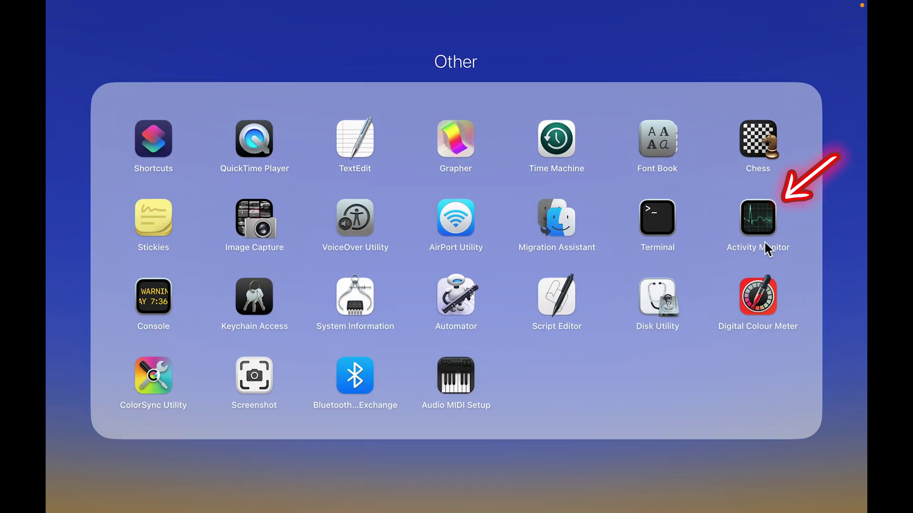
pyautogui.click(764, 223)
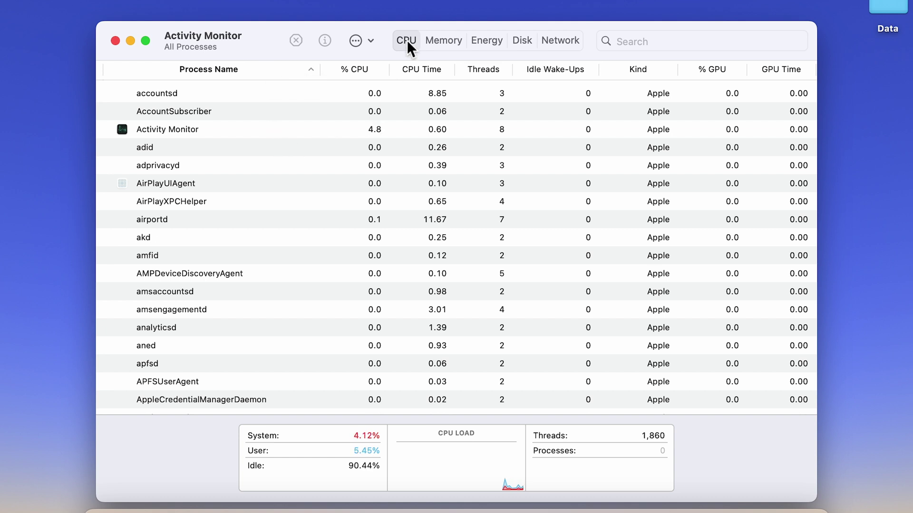
pyautogui.click(440, 41)
pyautogui.click(482, 41)
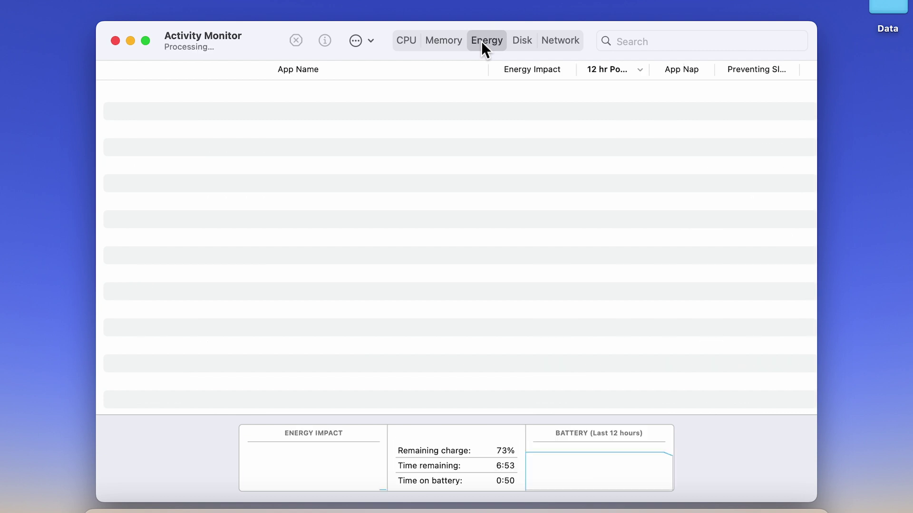
pyautogui.click(518, 38)
pyautogui.click(559, 39)
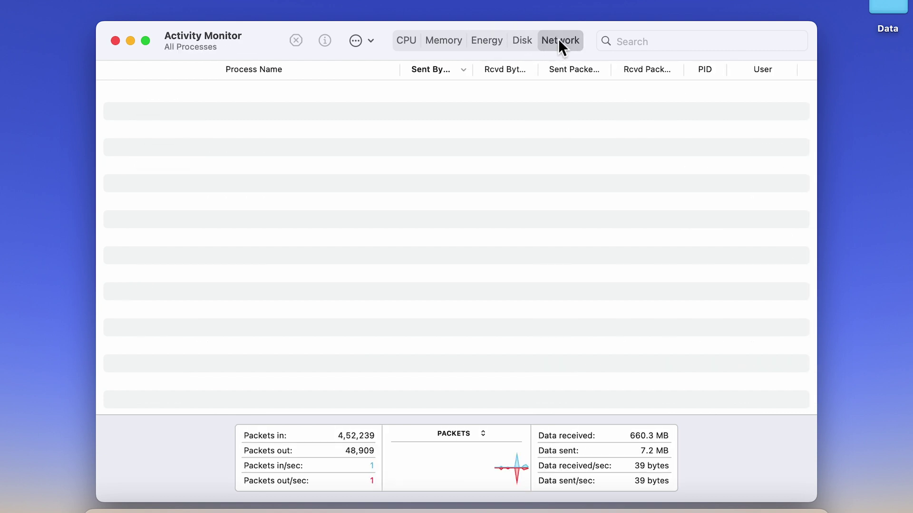
pyautogui.click(403, 40)
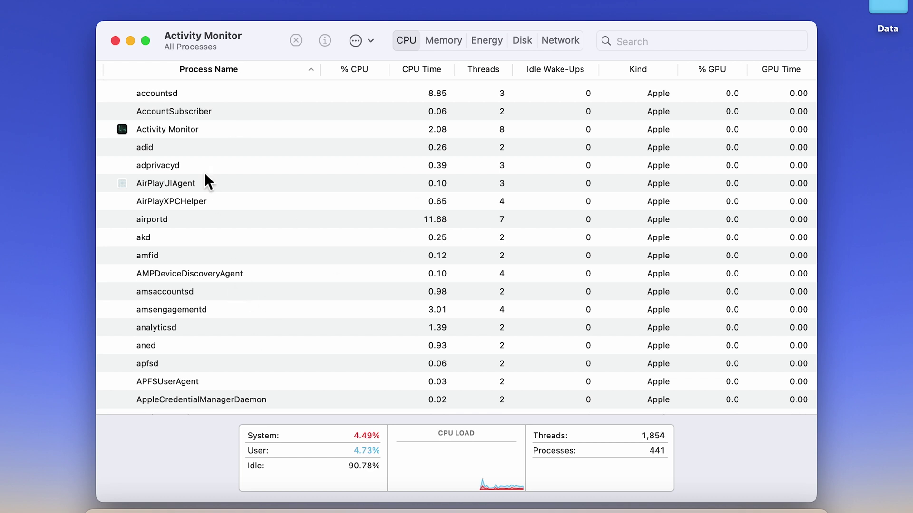
pyautogui.click(441, 40)
pyautogui.click(488, 40)
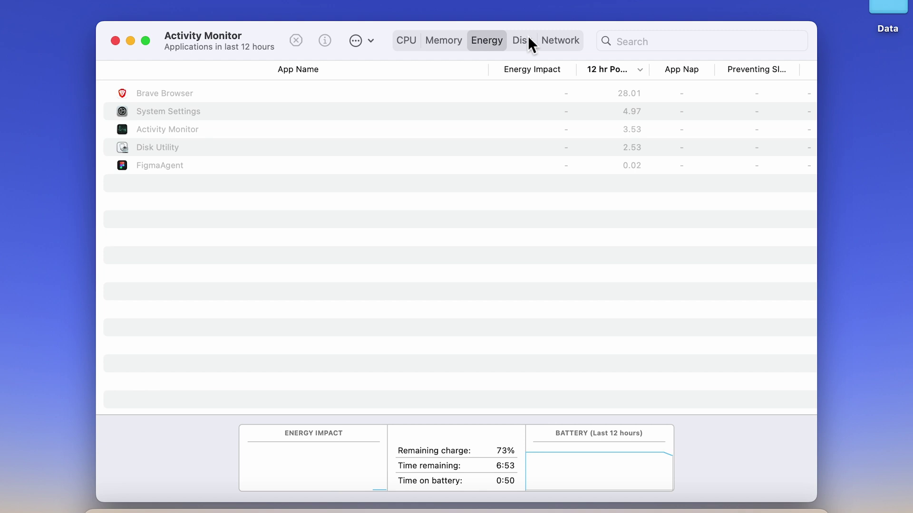
pyautogui.click(403, 40)
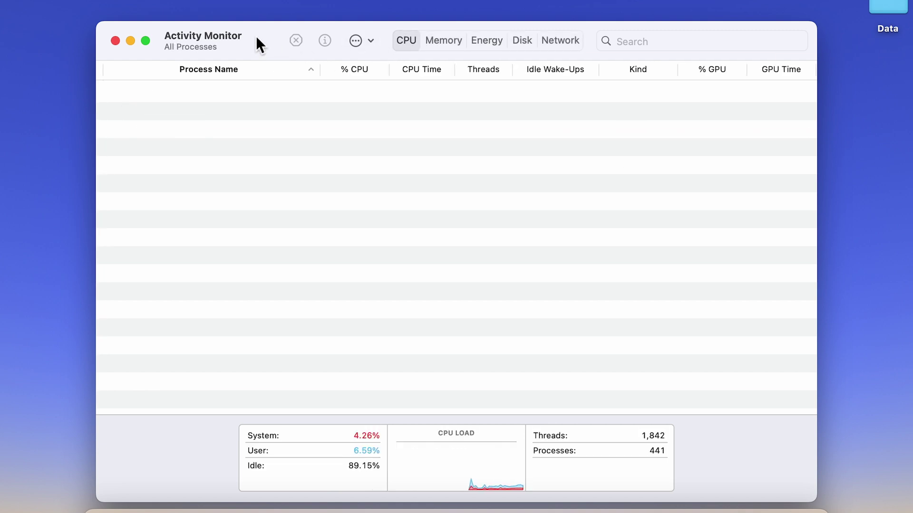
pyautogui.click(305, 69)
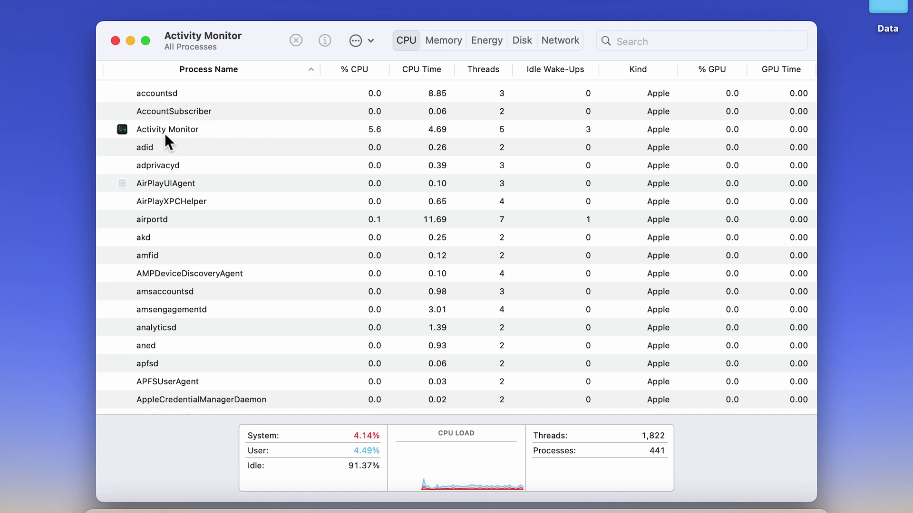
pyautogui.scroll(-5, 180, 145)
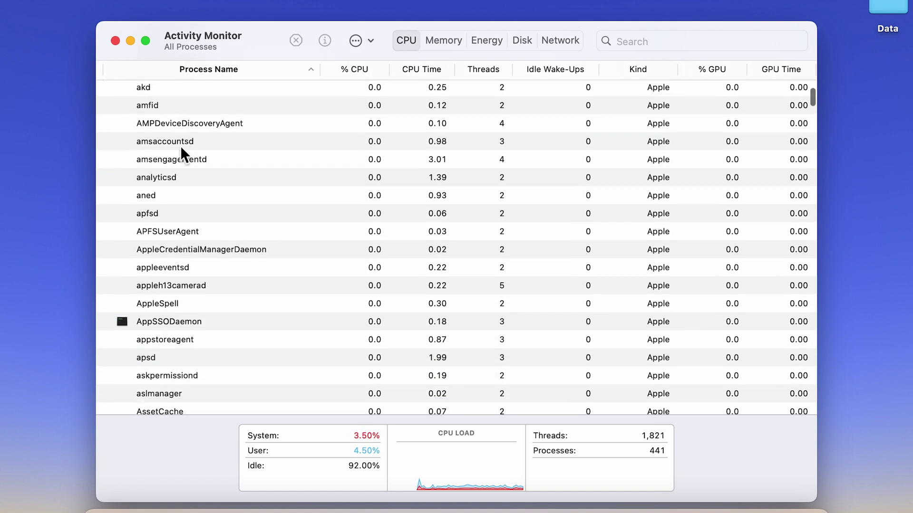
pyautogui.scroll(6, 180, 145)
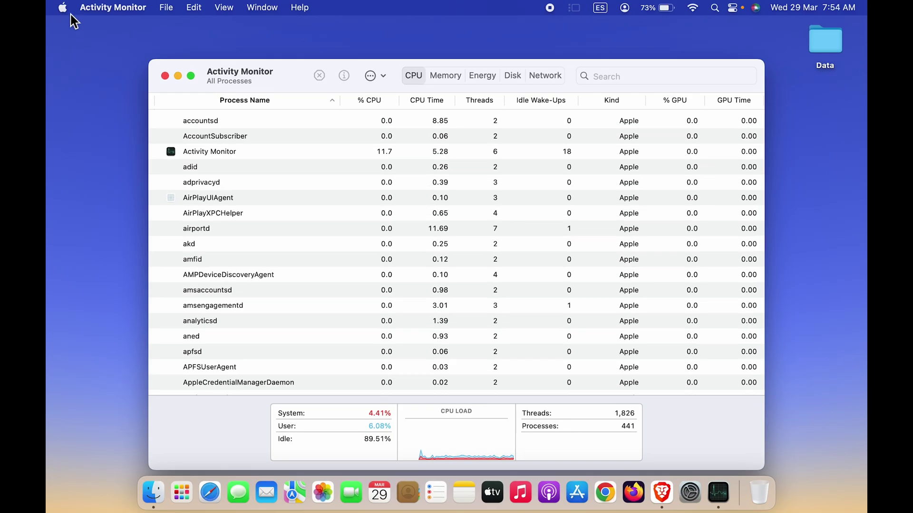
# Quit Activity Monitor again via the Activity Monitor menu.
pyautogui.click(105, 10)
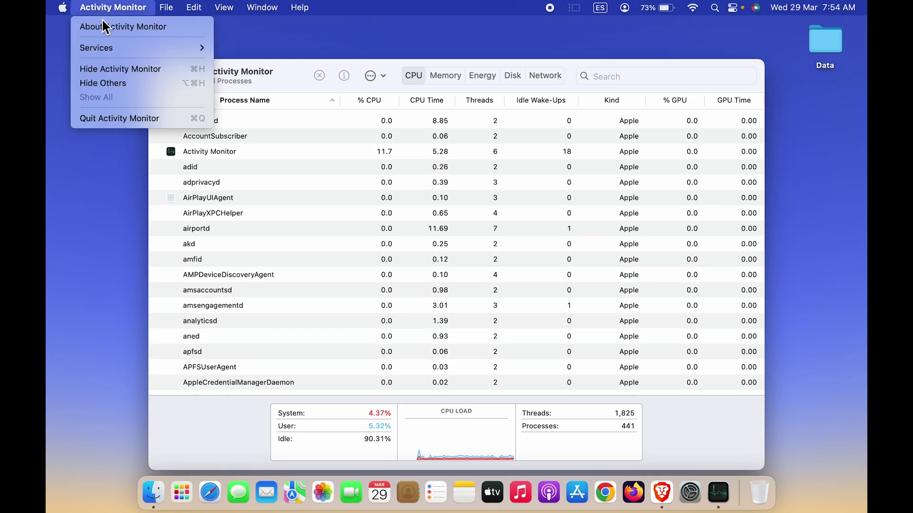
pyautogui.click(119, 119)
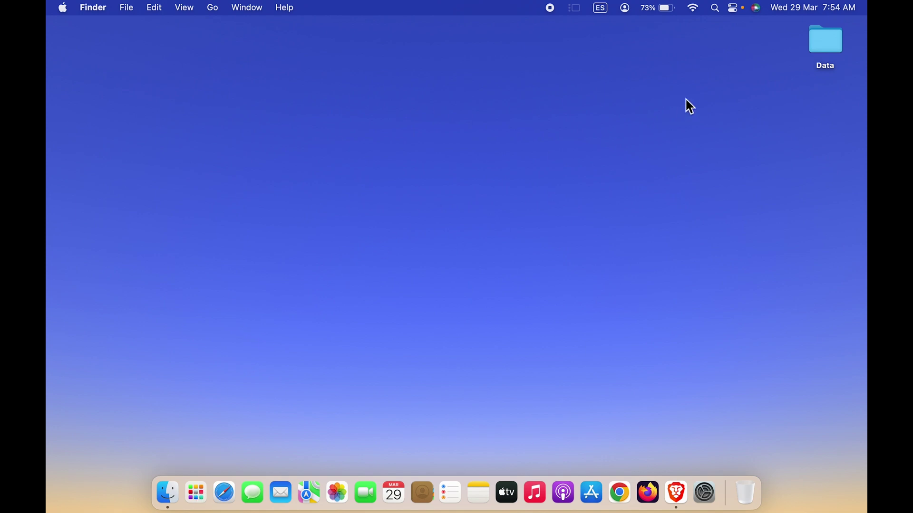
# Launch Activity Monitor by searching "ac" in Spotlight and opening the top result.
pyautogui.click(716, 8)
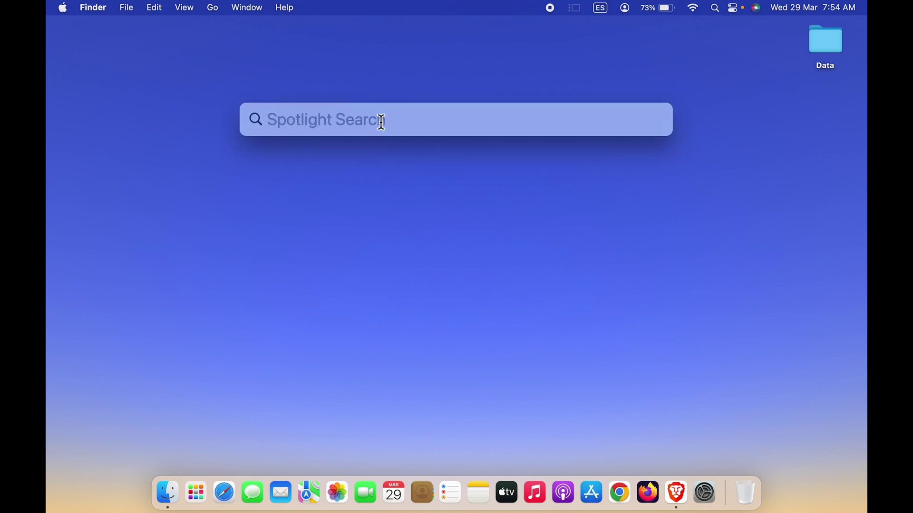
pyautogui.click(716, 8)
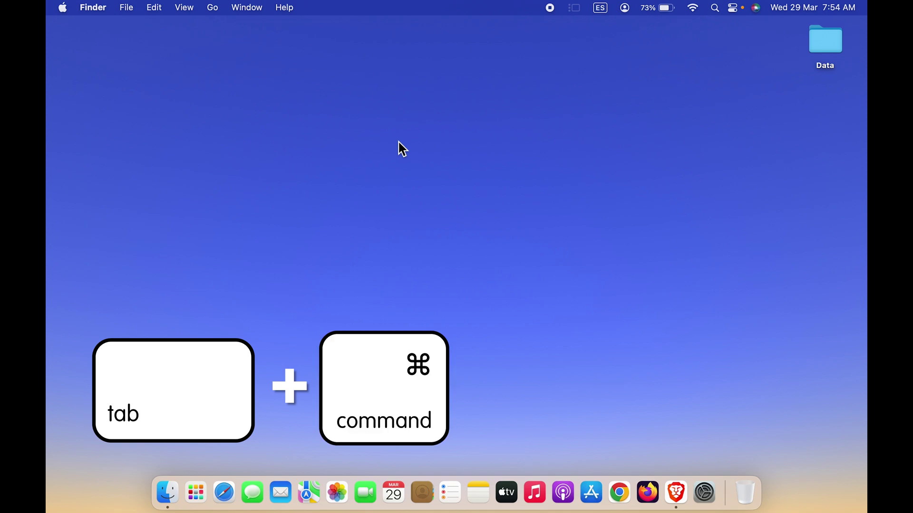
pyautogui.press('super+space')
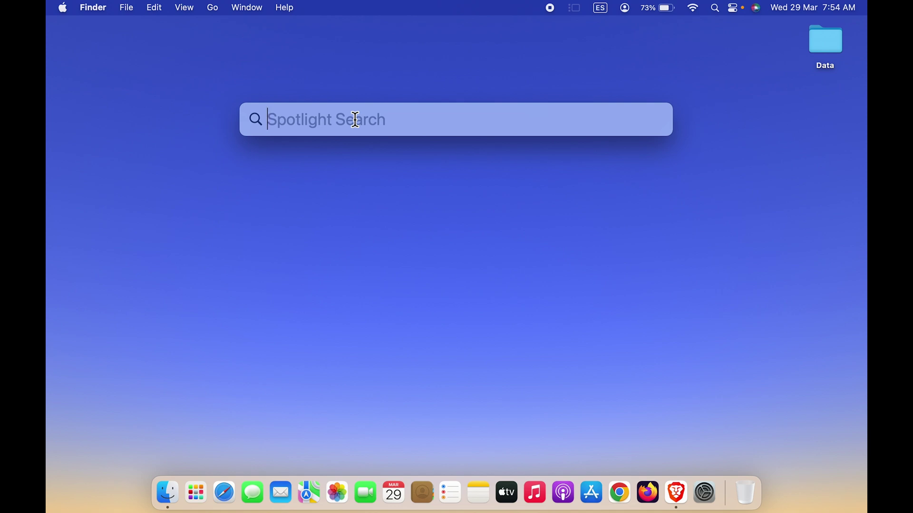
pyautogui.write('ac')
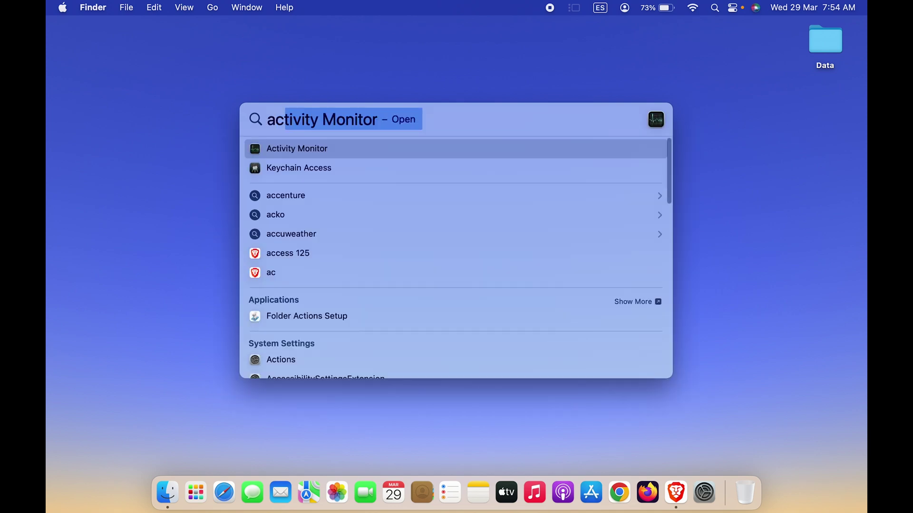
pyautogui.press('Return')
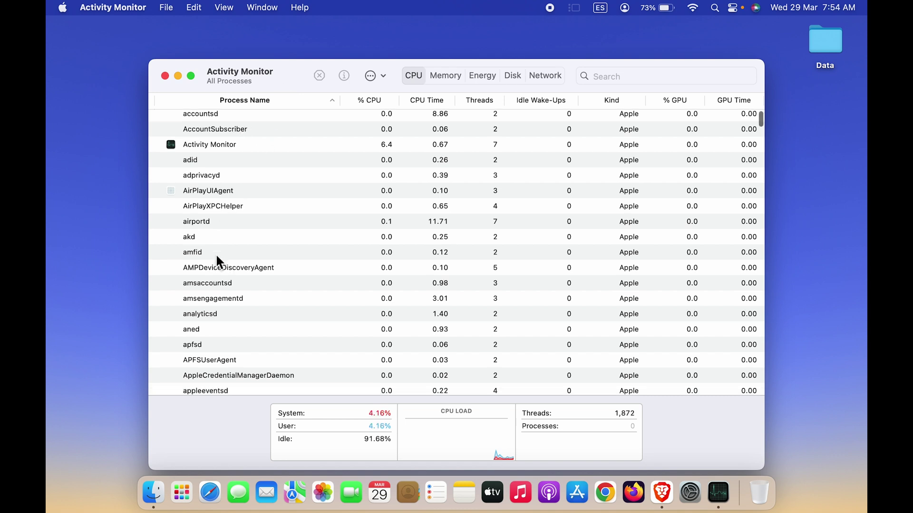
pyautogui.scroll(-3, 216, 254)
pyautogui.scroll(-3, 215, 253)
pyautogui.scroll(-3, 216, 254)
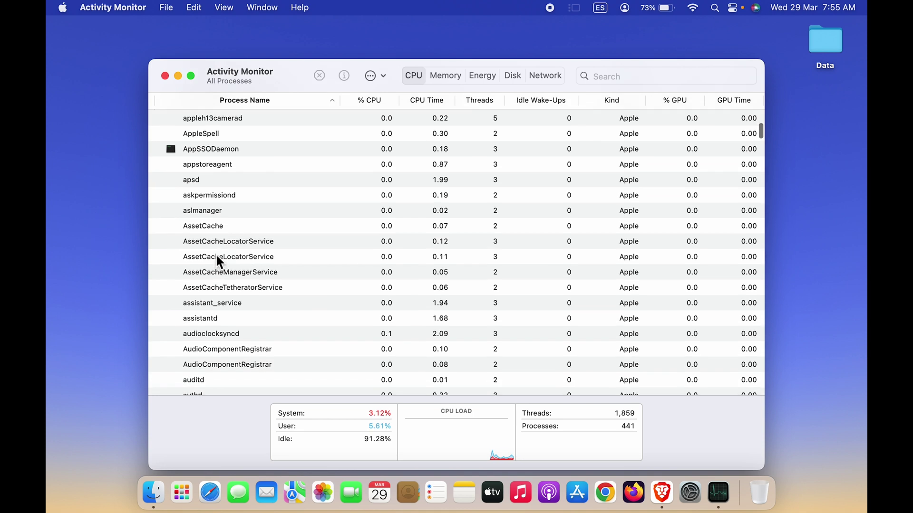
pyautogui.scroll(-2, 215, 253)
pyautogui.scroll(4, 216, 252)
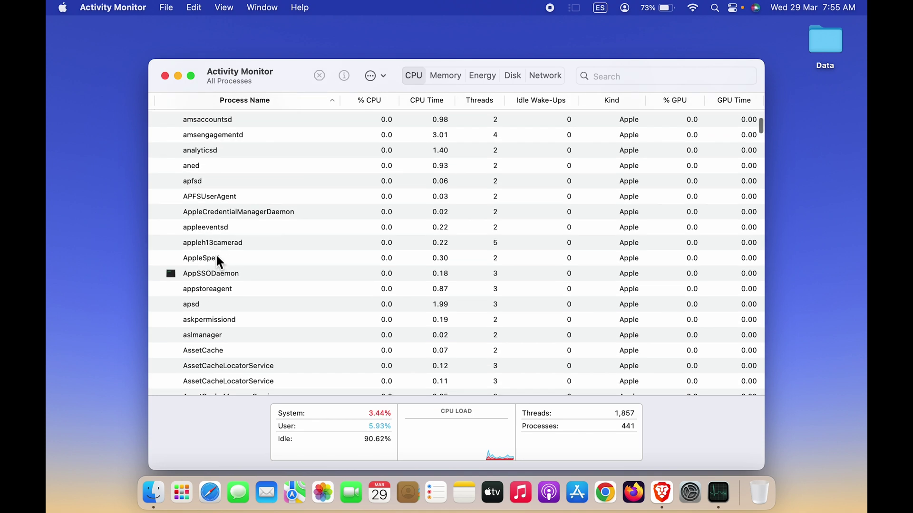
pyautogui.scroll(4, 215, 253)
# View per-process memory on the Memory tab, then hide the window and focus Finder.
pyautogui.click(448, 76)
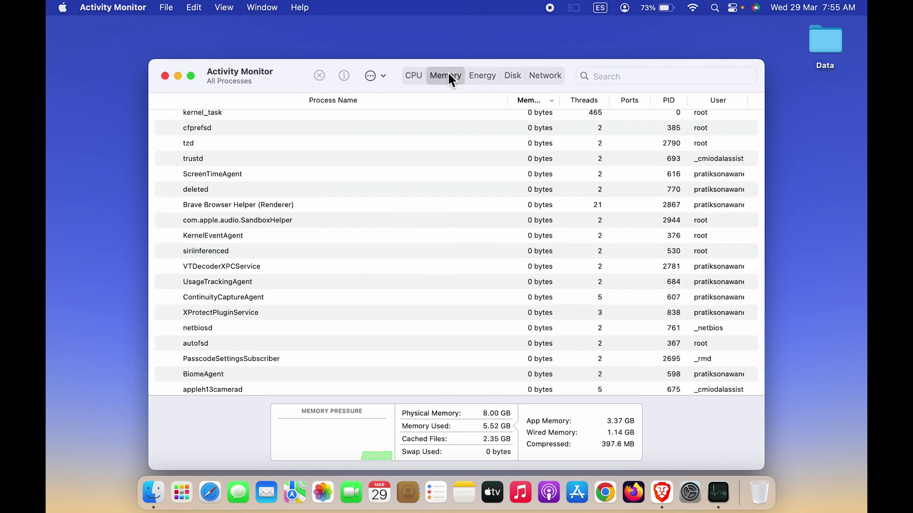
pyautogui.scroll(-3, 273, 232)
pyautogui.scroll(-2, 272, 232)
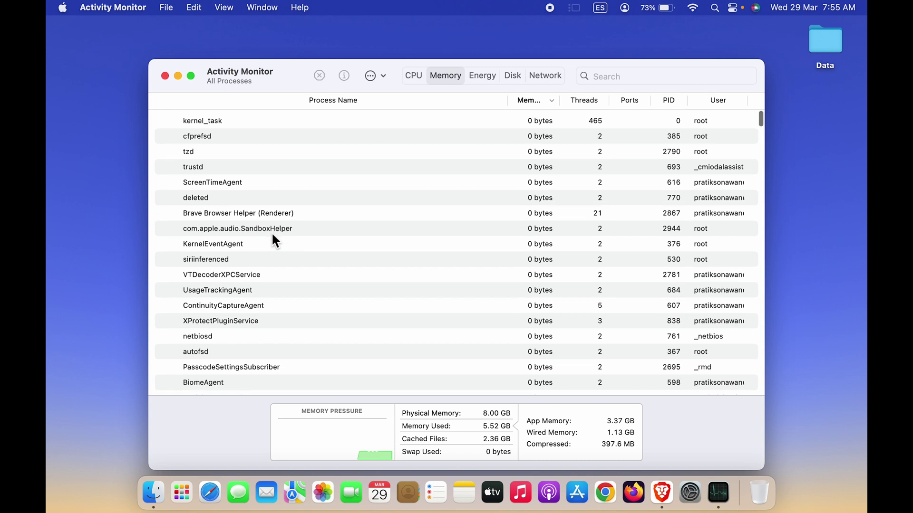
pyautogui.scroll(-3, 271, 232)
pyautogui.scroll(-3, 272, 232)
pyautogui.scroll(-3, 271, 232)
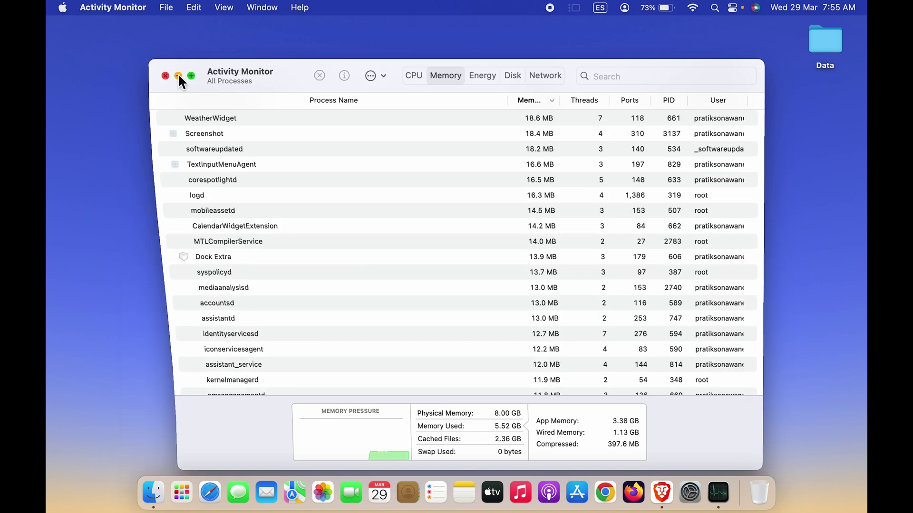
pyautogui.click(165, 75)
pyautogui.click(519, 275)
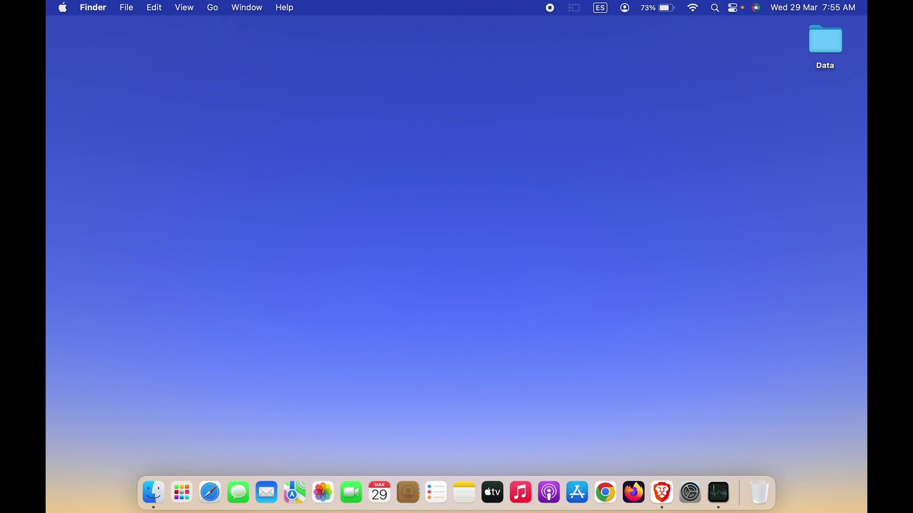